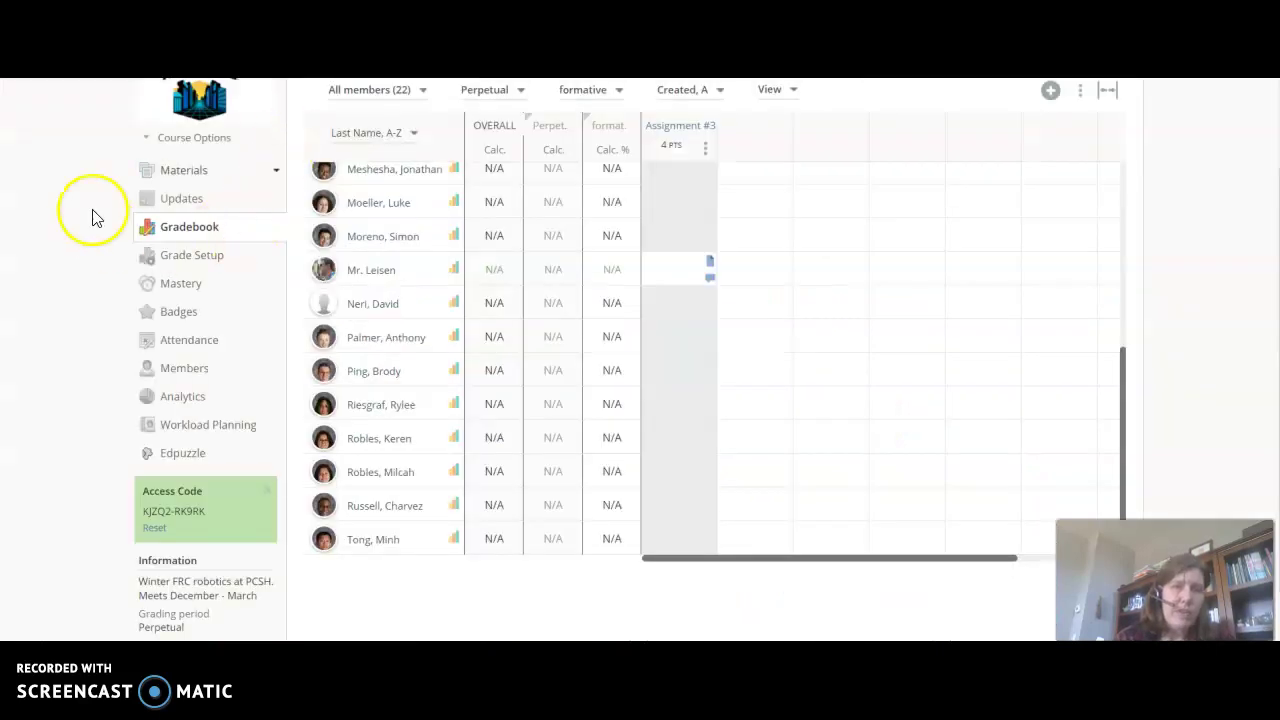
Mark the Assignment #3 grade of the only assigned student with the Incomplete exception
{"action": "scroll", "coordinate": [1270, 383], "scroll_direction": "up", "scroll_amount": 1}
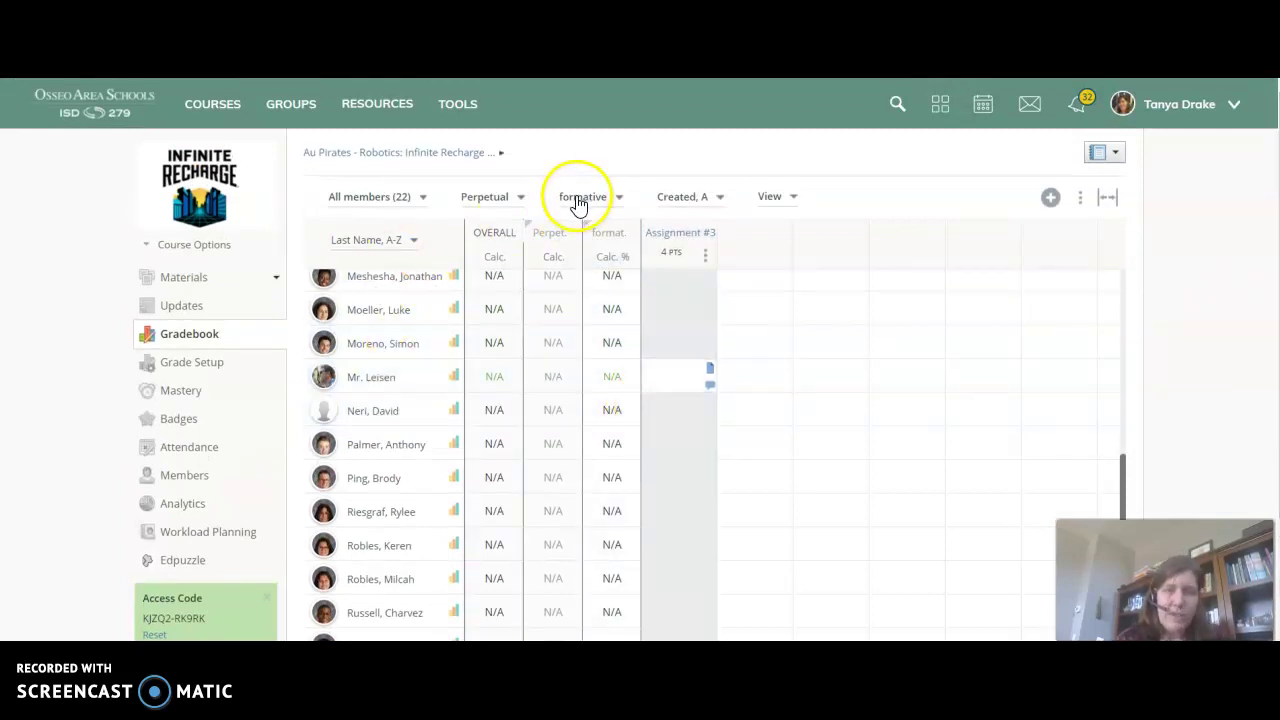
{"action": "mouse_move", "coordinate": [165, 212]}
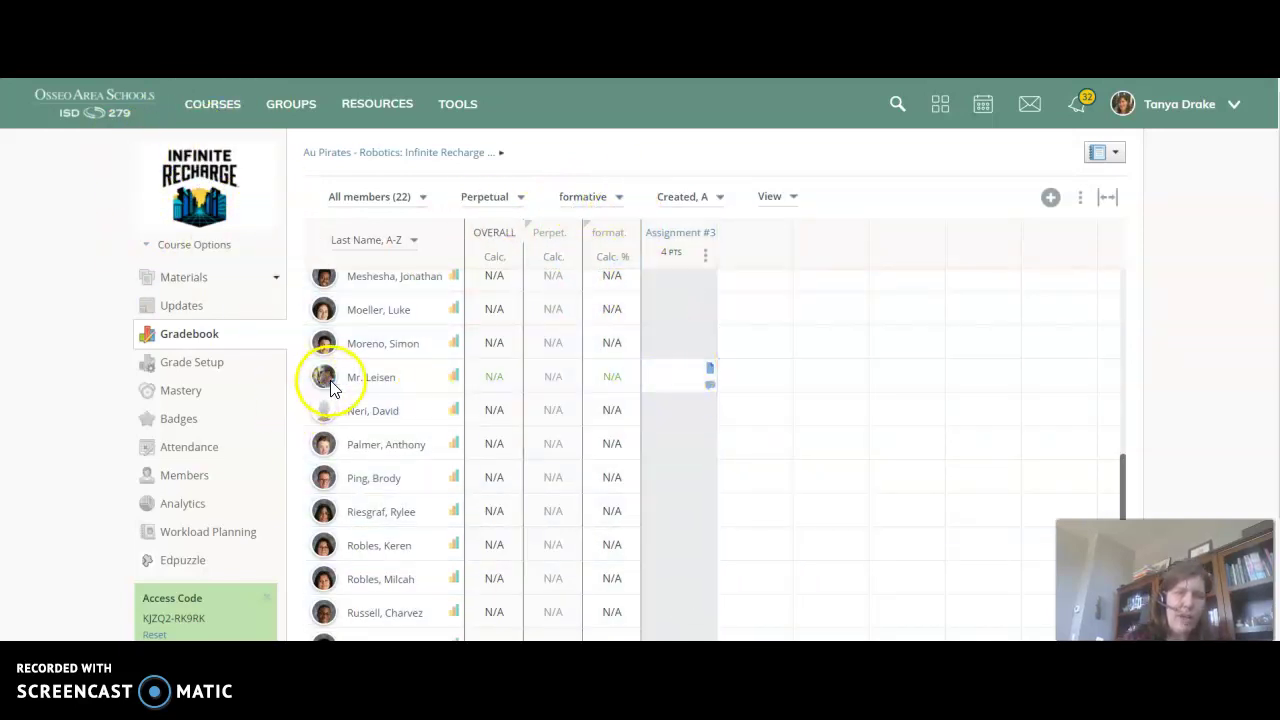
{"action": "left_click", "coordinate": [677, 380]}
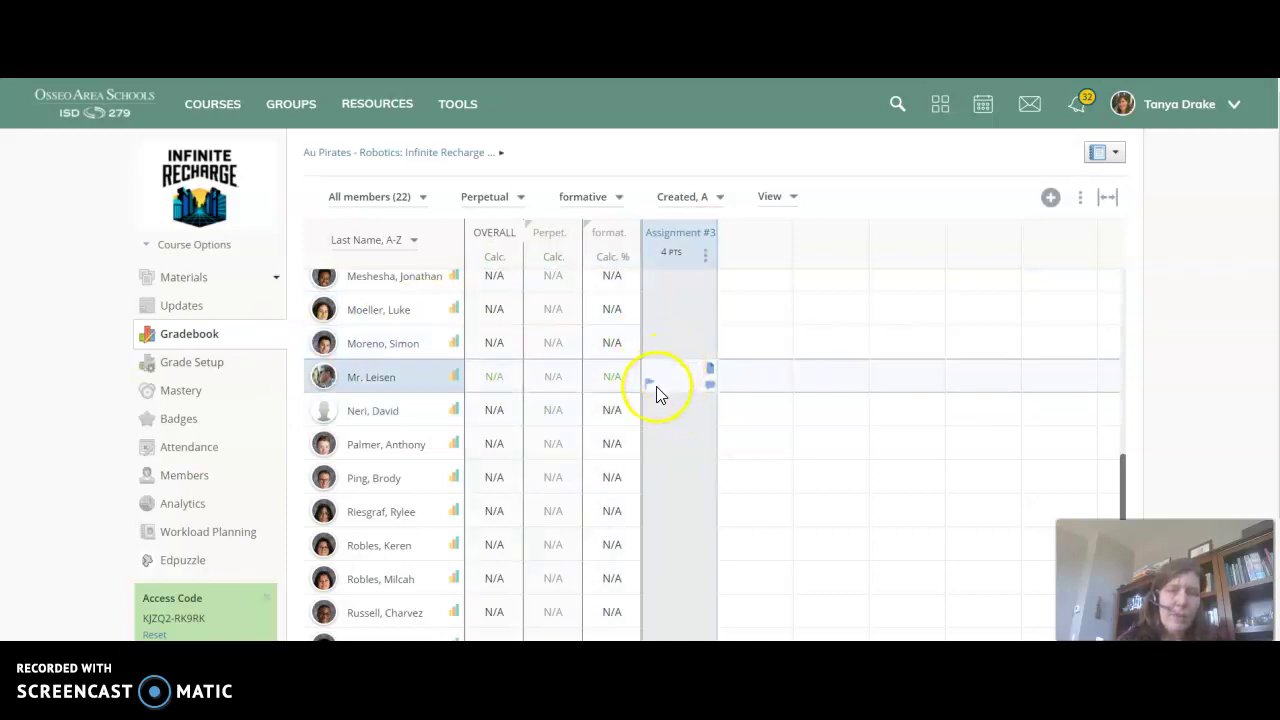
{"action": "left_click", "coordinate": [650, 386]}
{"action": "left_click", "coordinate": [534, 404]}
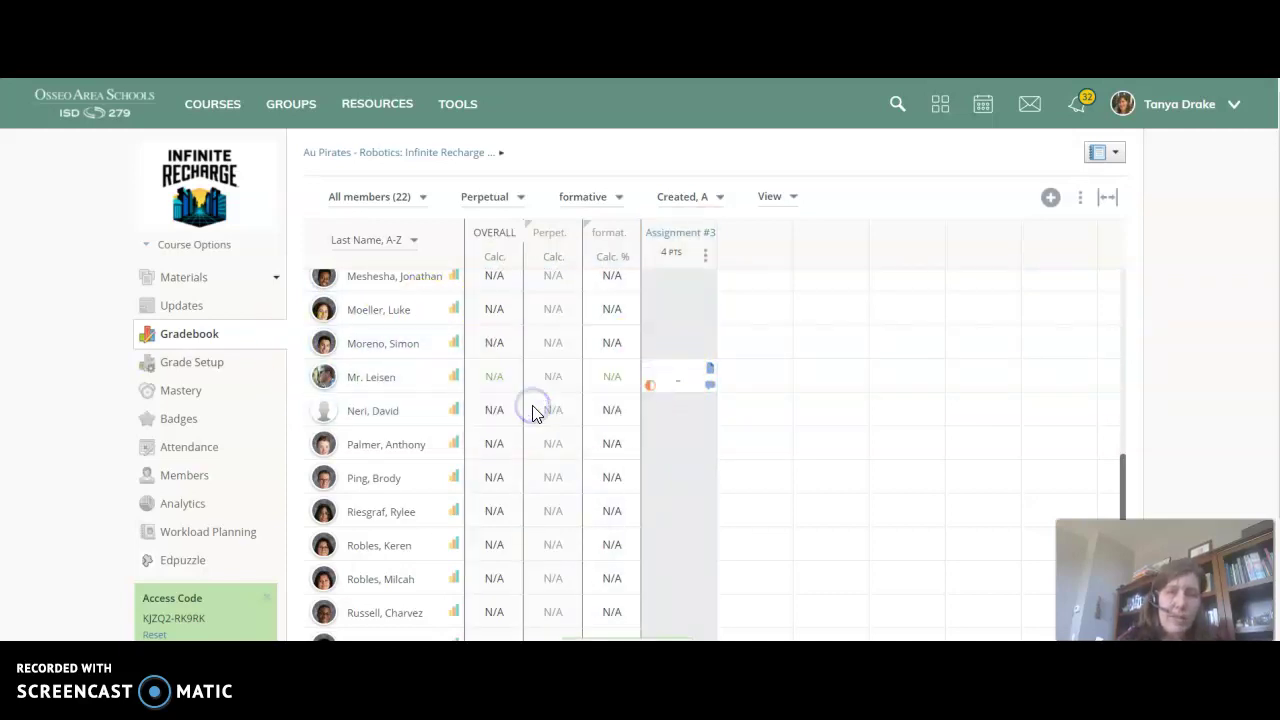
Change the student's Assignment #3 exception to Excused, and after that to Missing
{"action": "left_click", "coordinate": [651, 390]}
{"action": "left_click", "coordinate": [543, 374]}
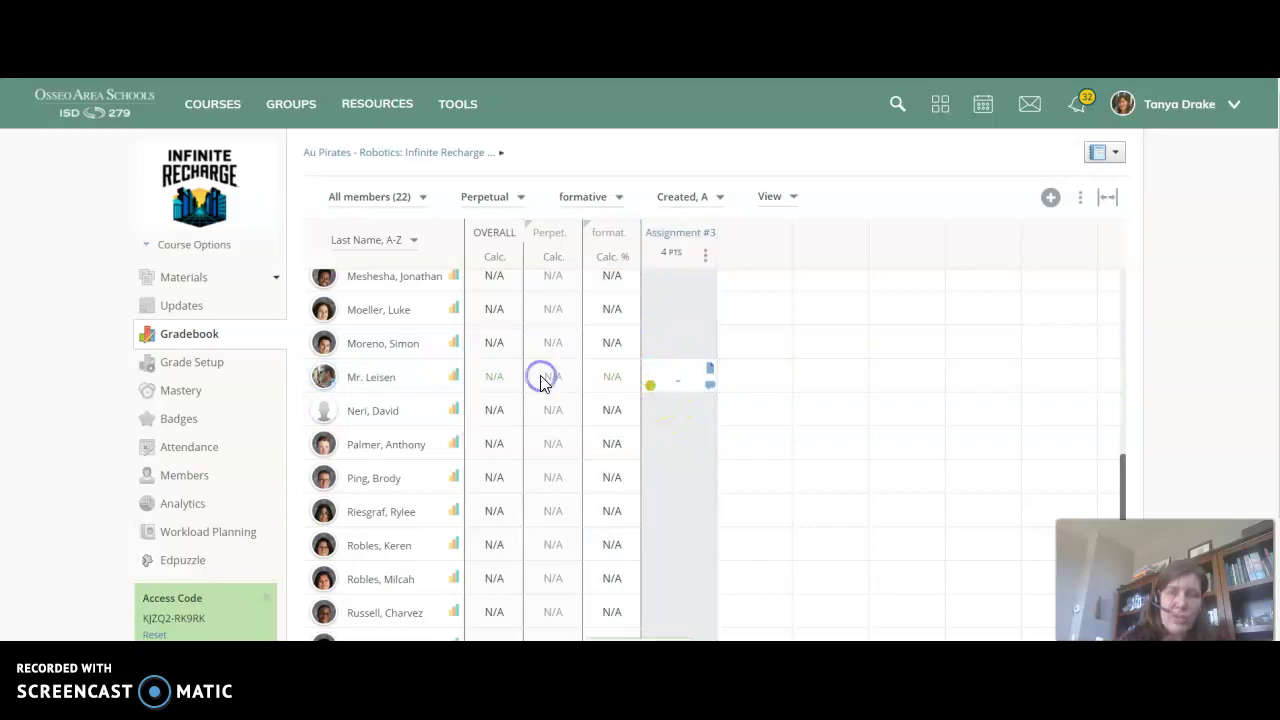
{"action": "left_click", "coordinate": [650, 388]}
{"action": "left_click", "coordinate": [541, 429]}
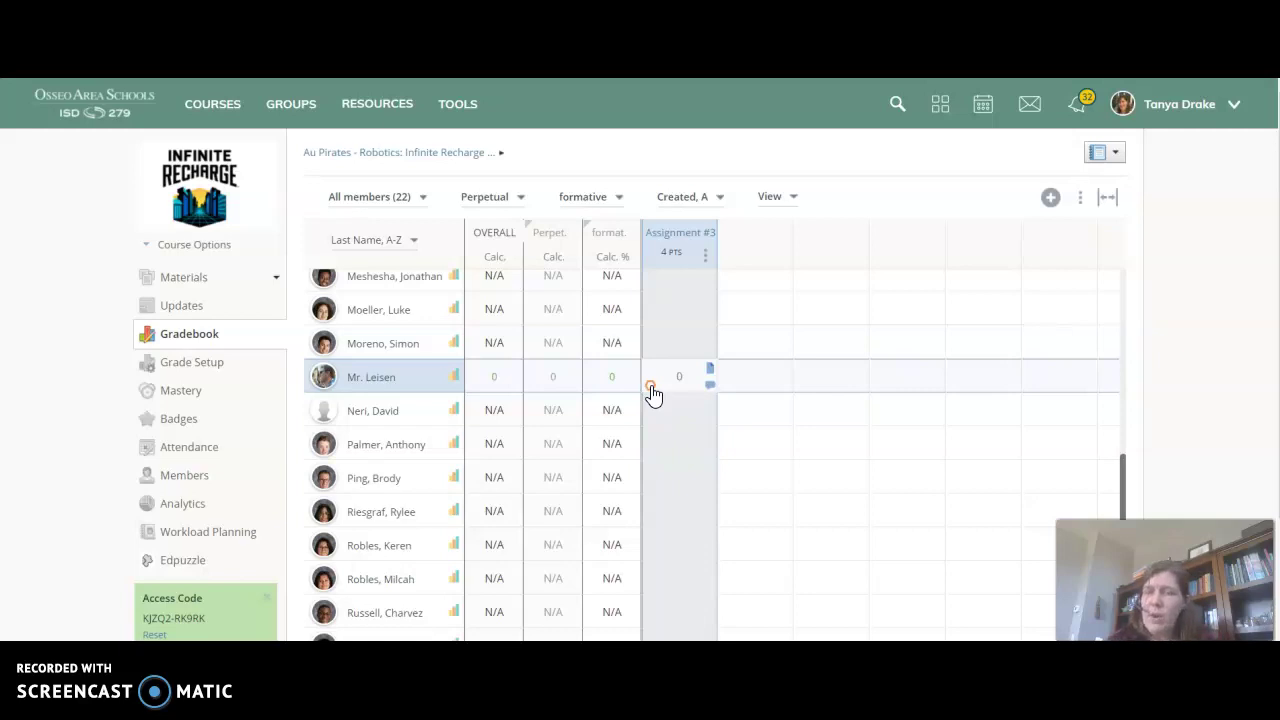
Remove the Missing exception from the student's Assignment #3 grade, leaving the grade blank
{"action": "left_click", "coordinate": [651, 385]}
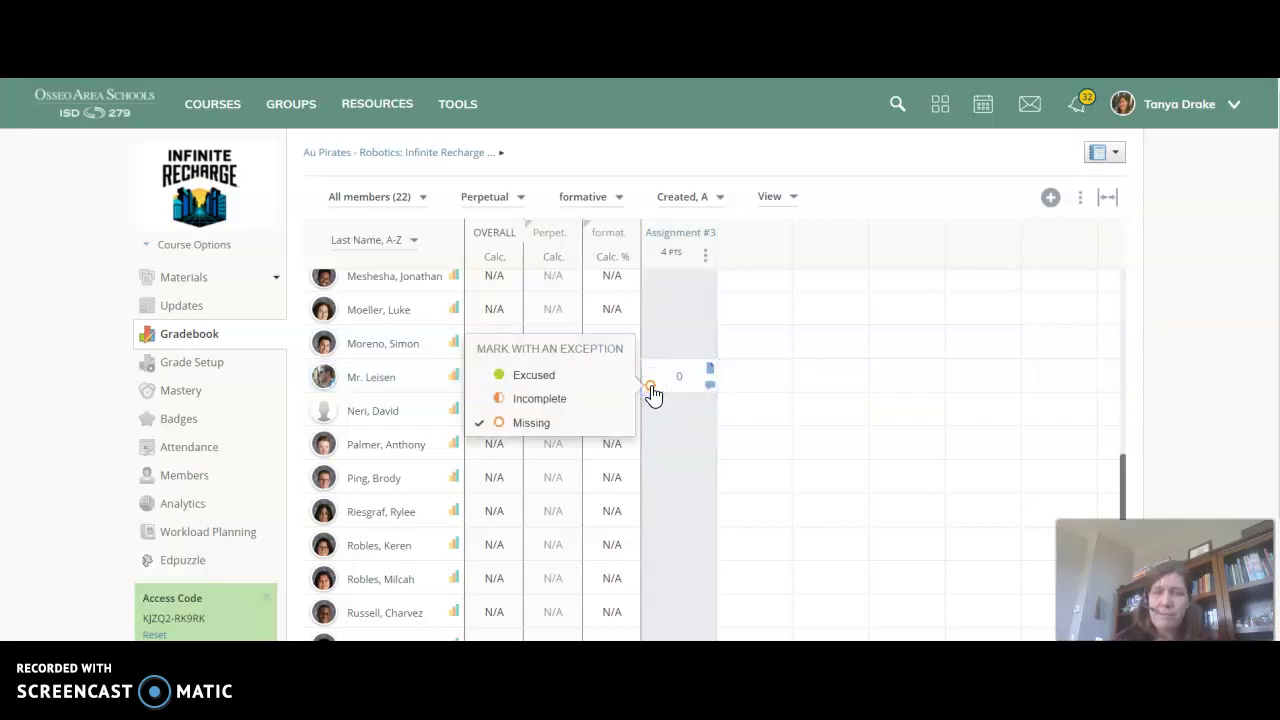
{"action": "left_click", "coordinate": [600, 422]}
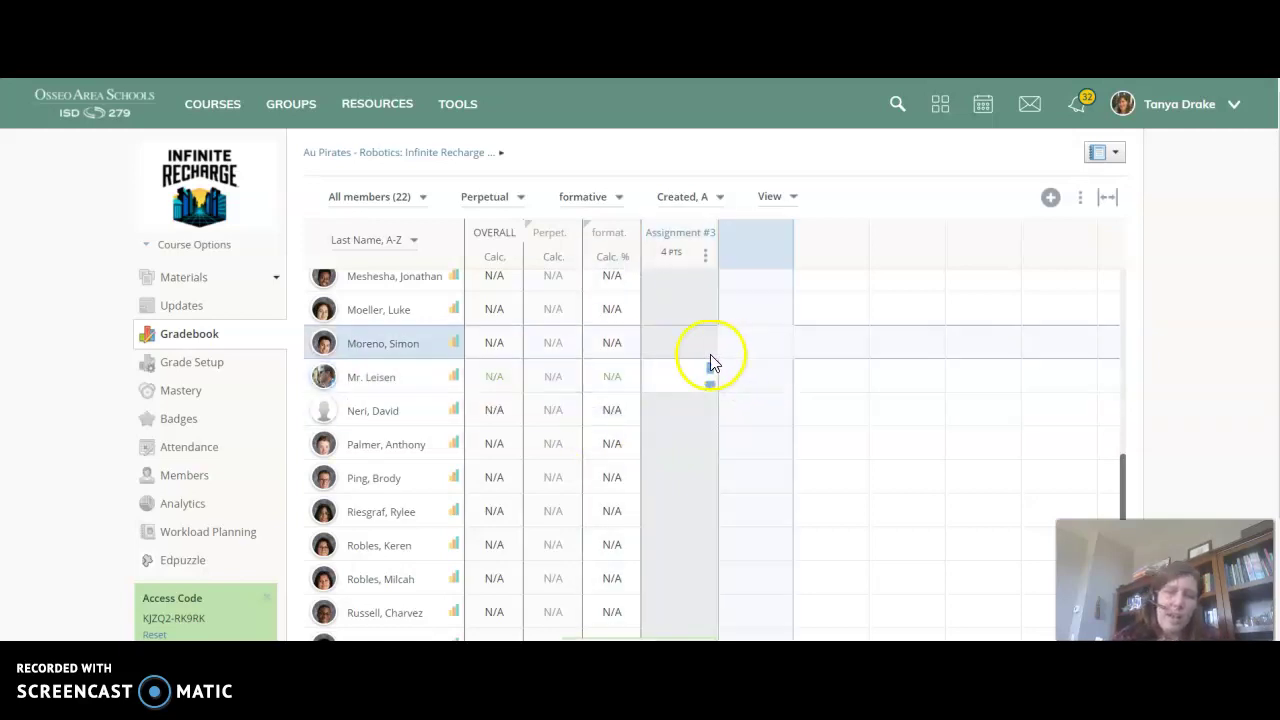
{"action": "left_click", "coordinate": [682, 366]}
{"action": "left_click", "coordinate": [849, 206]}
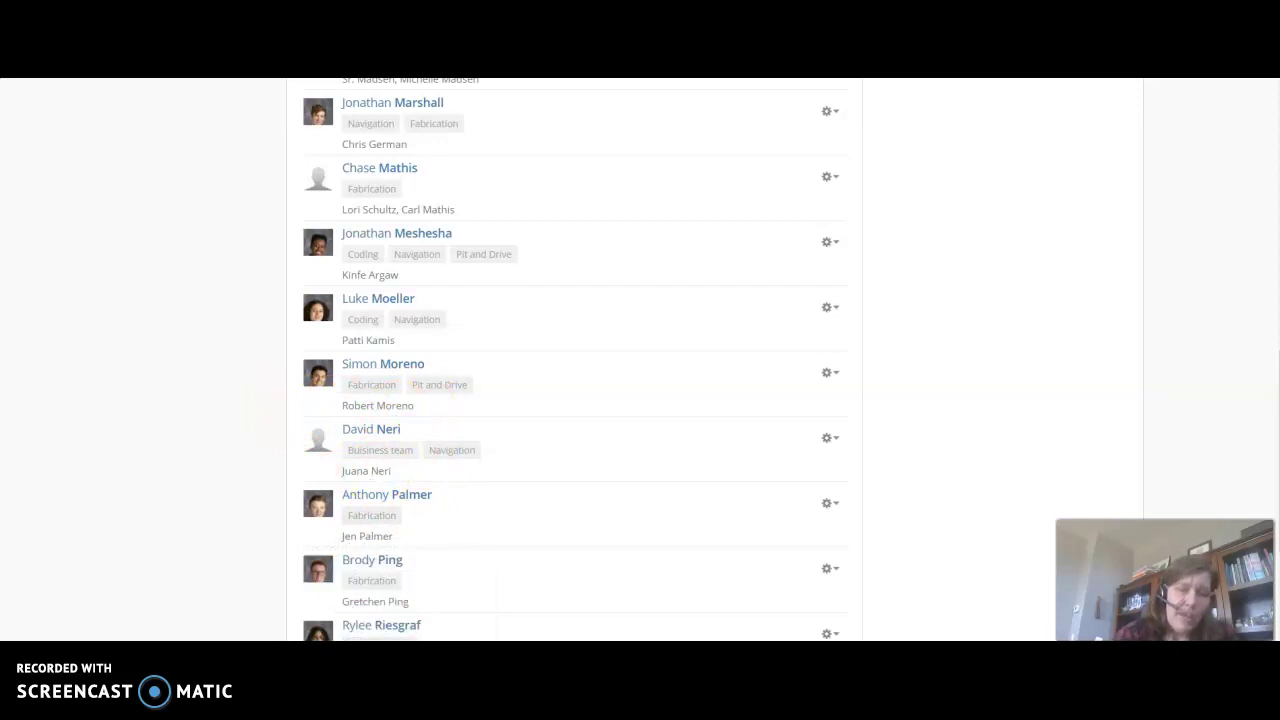
Switch to Outlook and view the Schoology overdue notification email for Assignment Submission 15.6 - 15.9
{"action": "mouse_move", "coordinate": [634, 623]}
{"action": "left_click", "coordinate": [564, 630]}
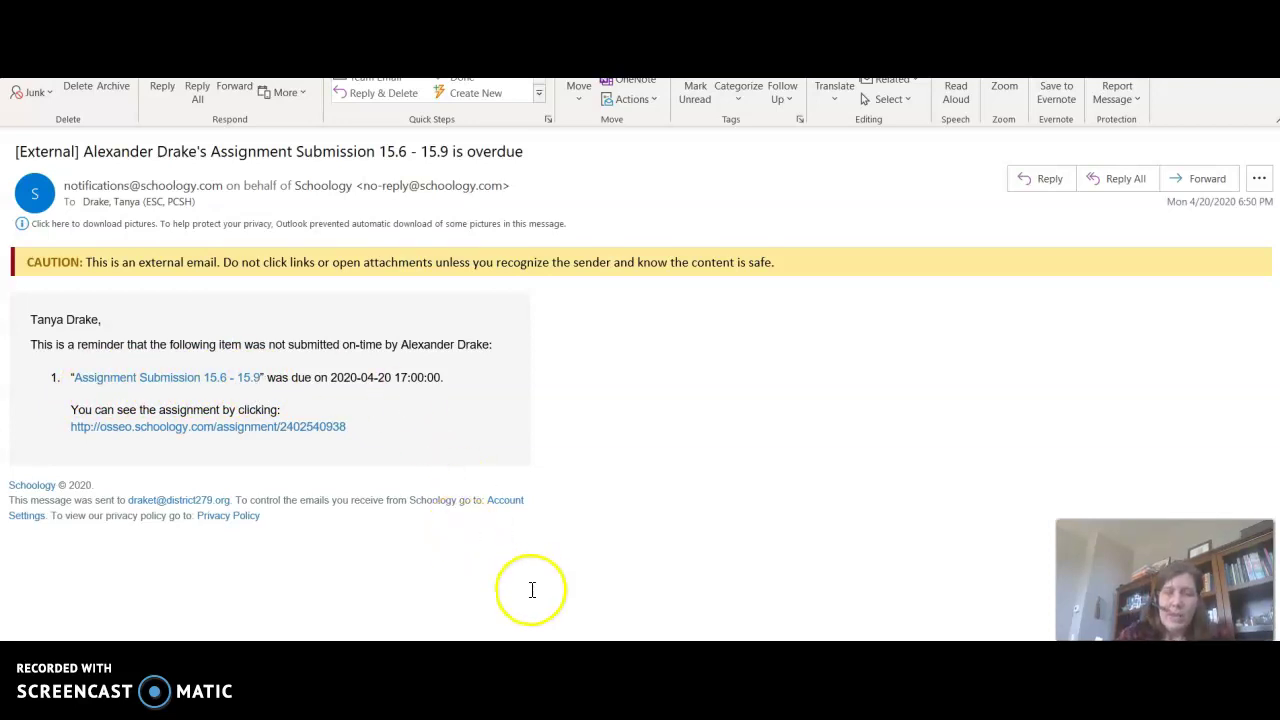
Review the course grades, overdue submissions and posted updates in the Weekly Schoology Summary email, and close it
{"action": "mouse_move", "coordinate": [476, 660]}
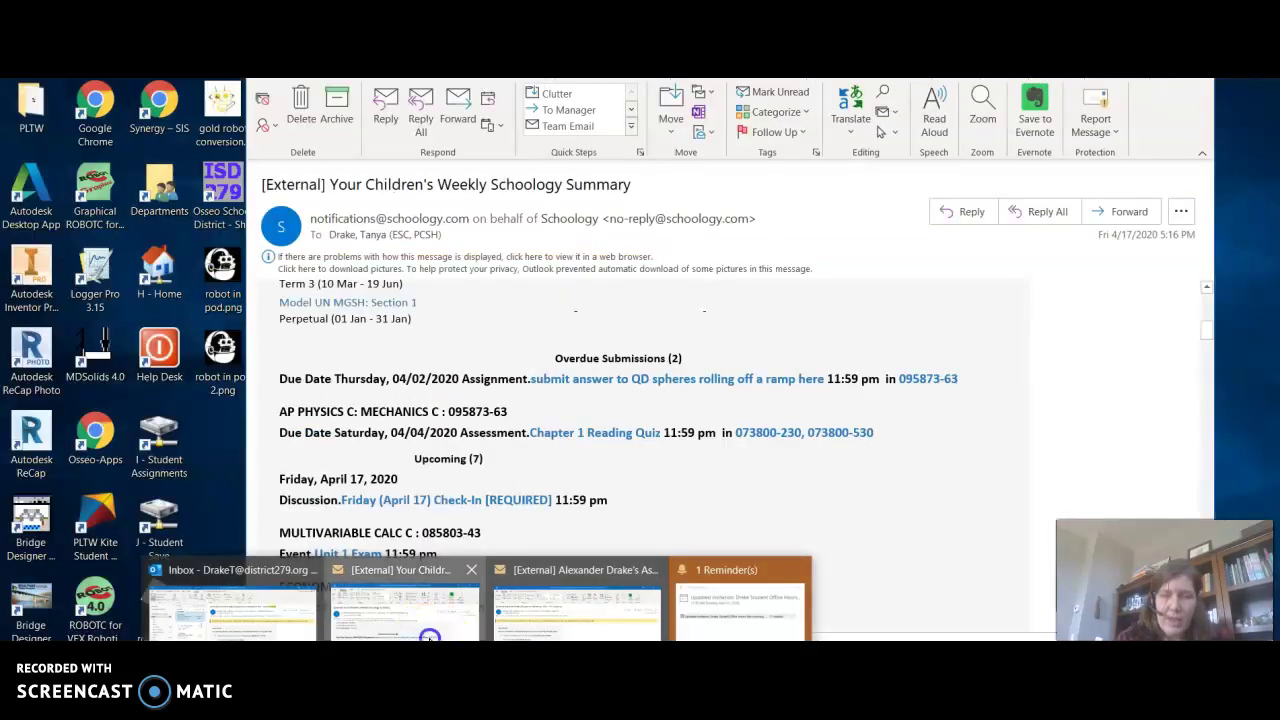
{"action": "left_click", "coordinate": [405, 600]}
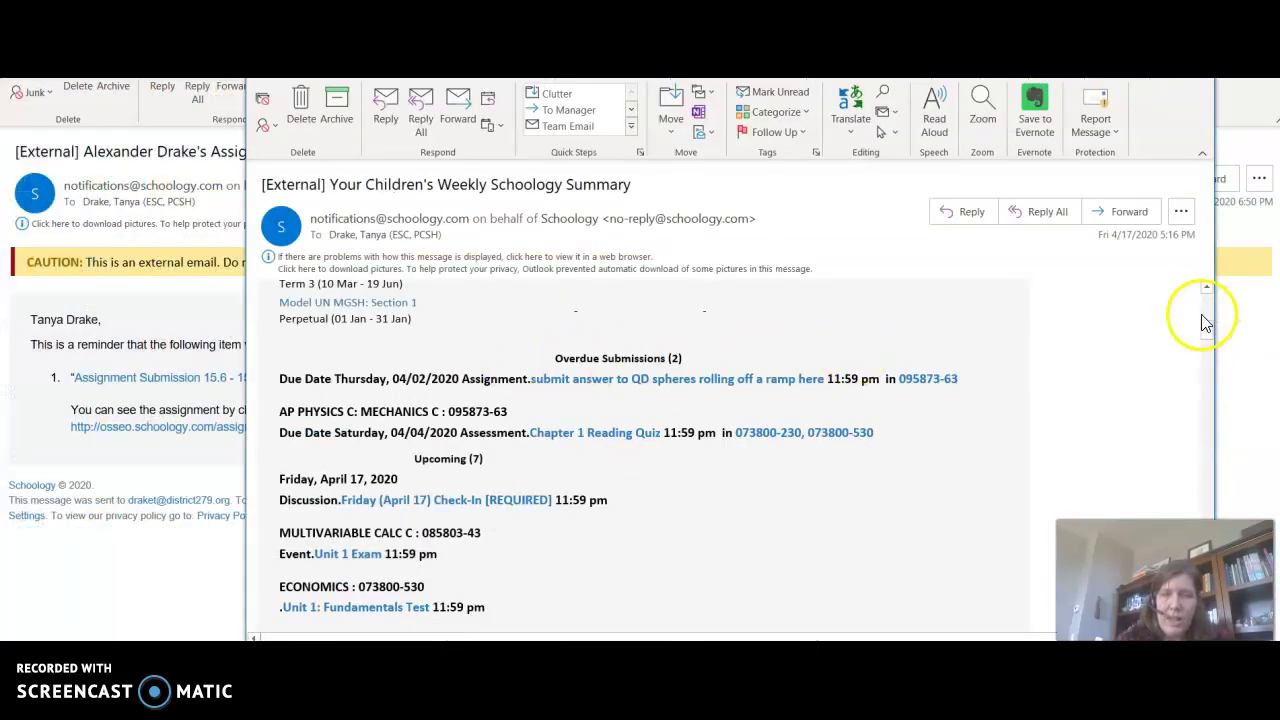
{"action": "left_click_drag", "start_coordinate": [1209, 324], "coordinate": [1205, 306]}
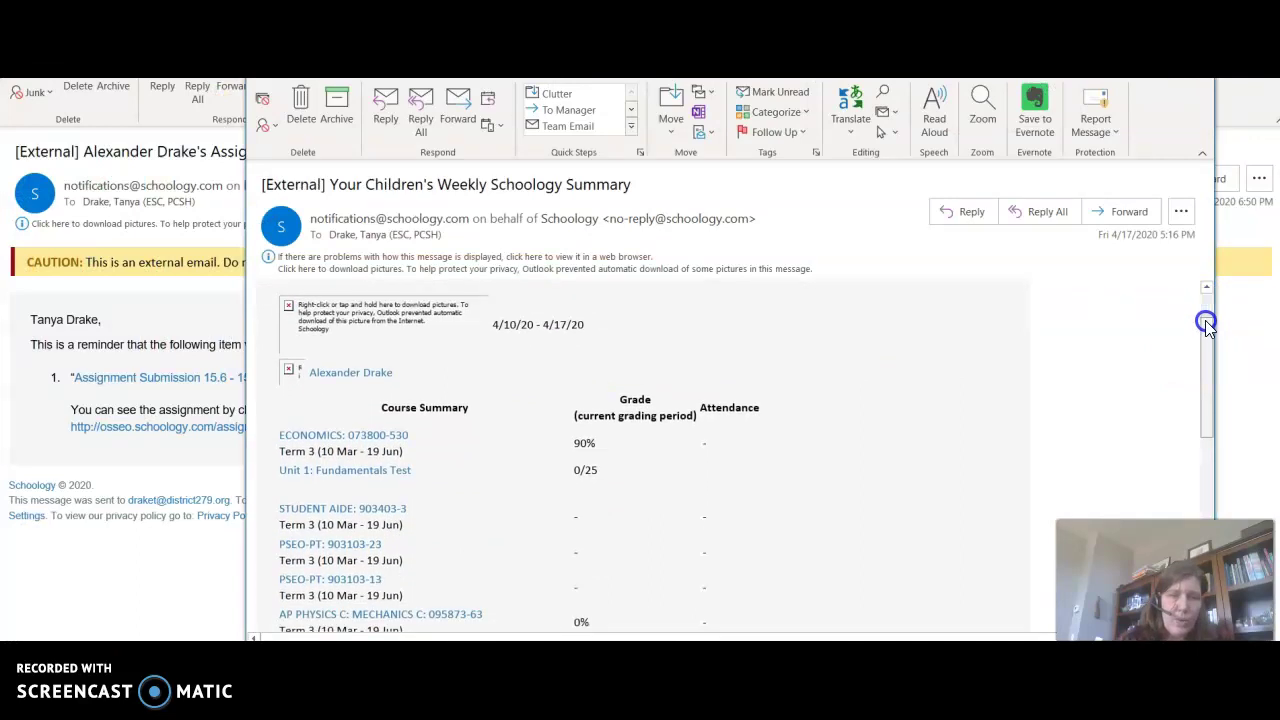
{"action": "left_click_drag", "start_coordinate": [1205, 320], "coordinate": [1203, 346]}
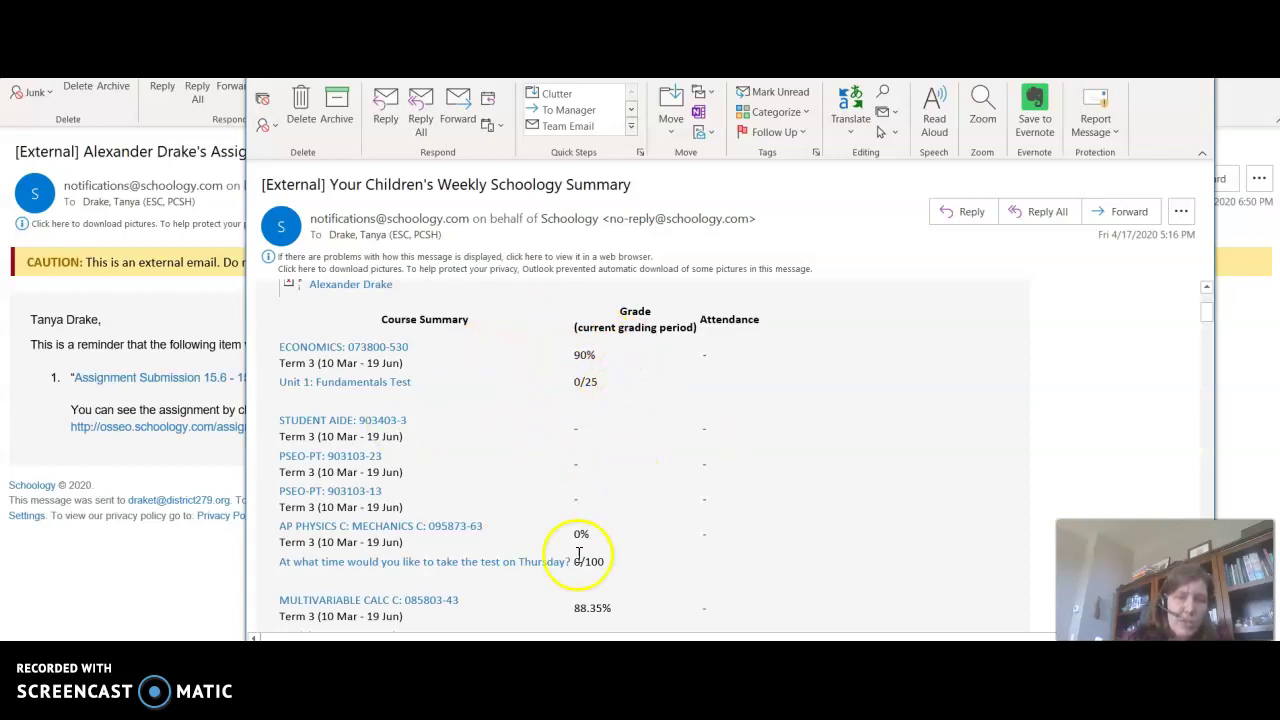
{"action": "mouse_move", "coordinate": [1208, 312]}
{"action": "left_mouse_down"}
{"action": "mouse_move", "coordinate": [1209, 338]}
{"action": "mouse_move", "coordinate": [1208, 325]}
{"action": "left_mouse_up"}
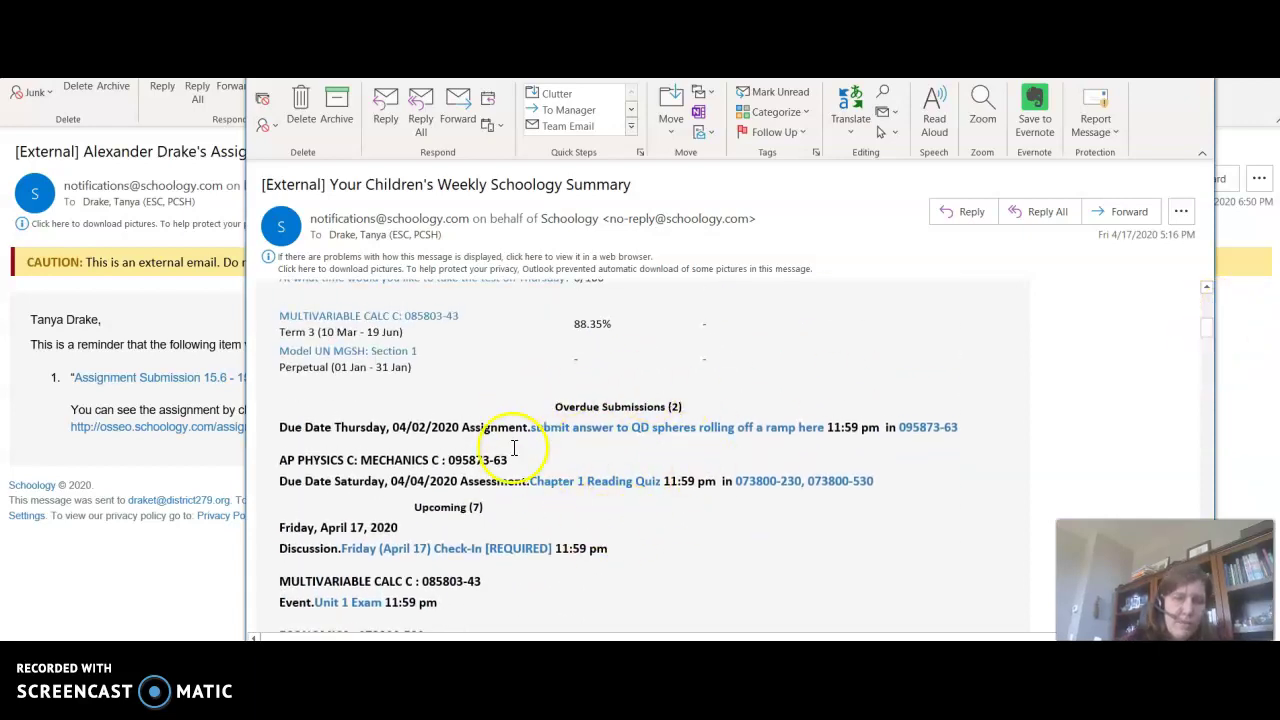
{"action": "left_click", "coordinate": [1205, 331]}
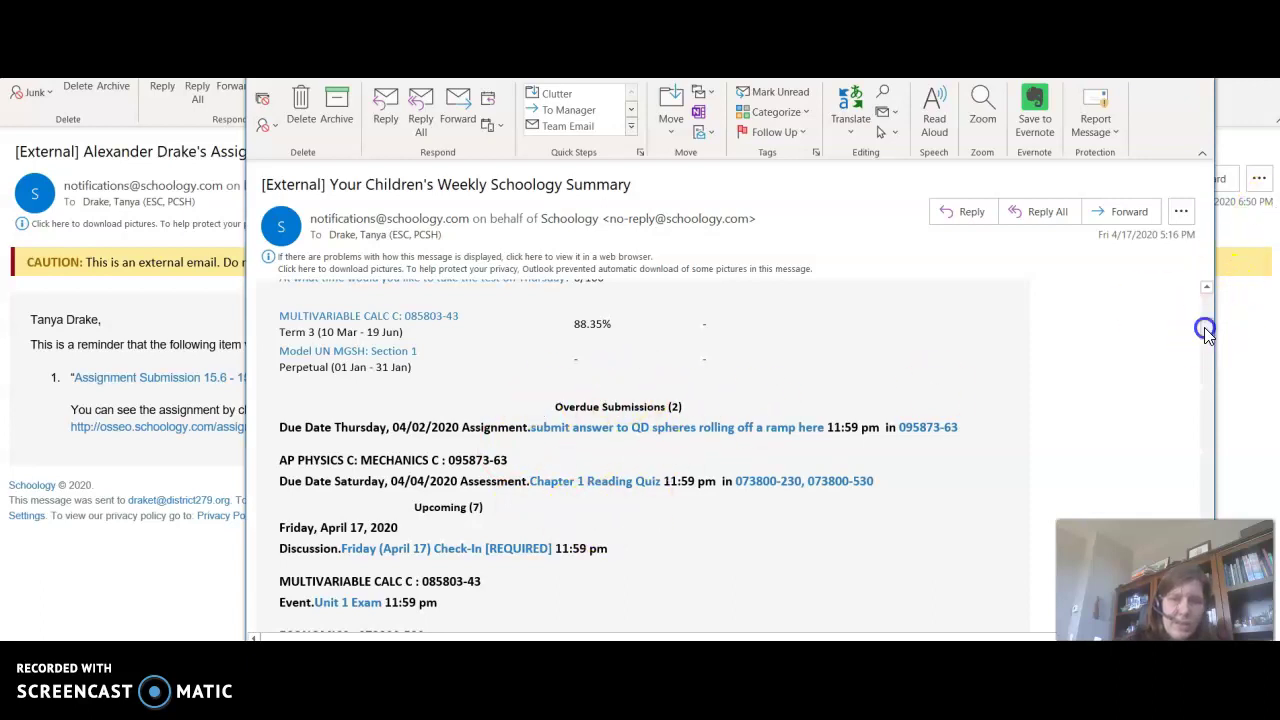
{"action": "left_click_drag", "start_coordinate": [1205, 331], "coordinate": [1183, 595]}
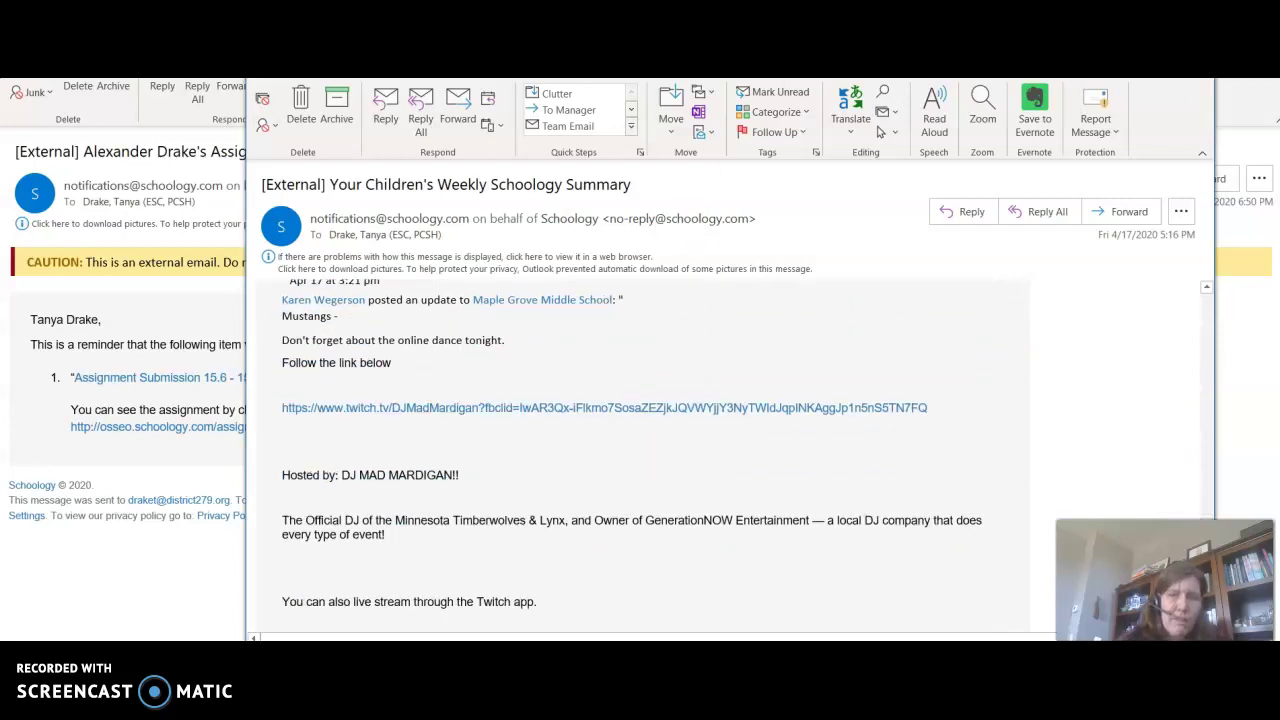
{"action": "key", "text": "Escape"}
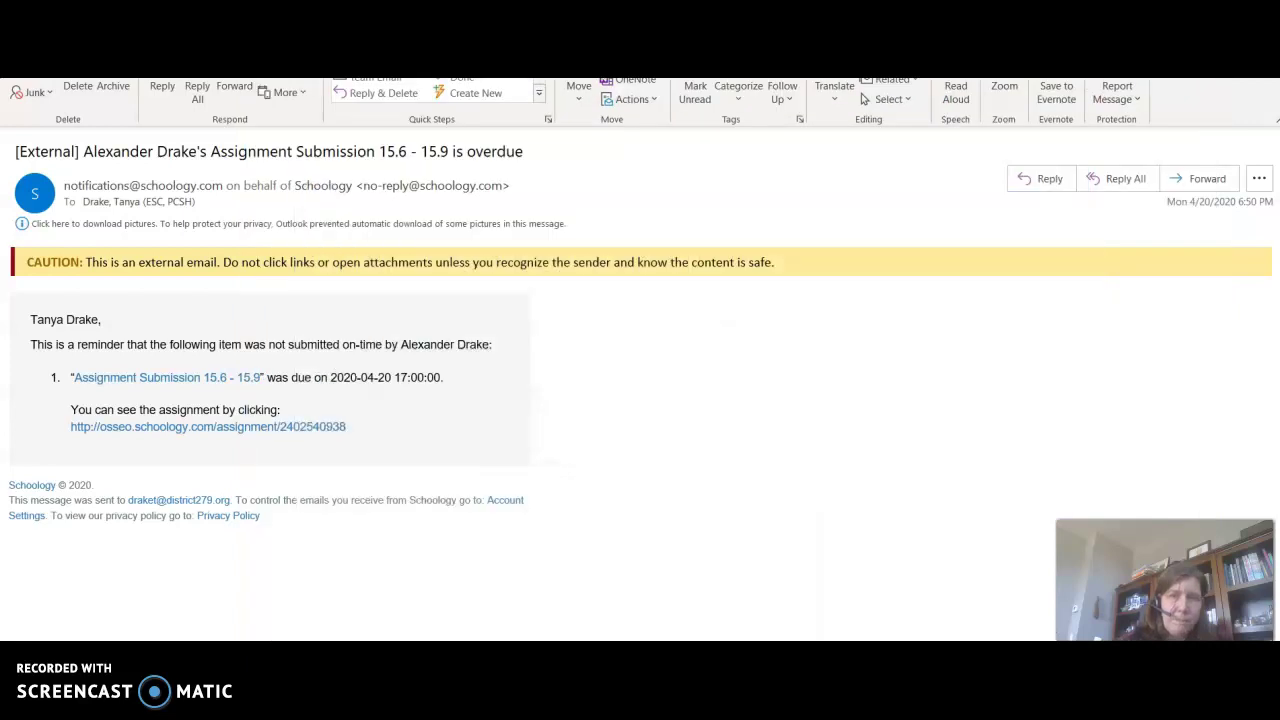
Return to the Schoology gradebook and mark the assigned student's Assignment #3 grade as Missing
{"action": "left_click", "coordinate": [574, 409]}
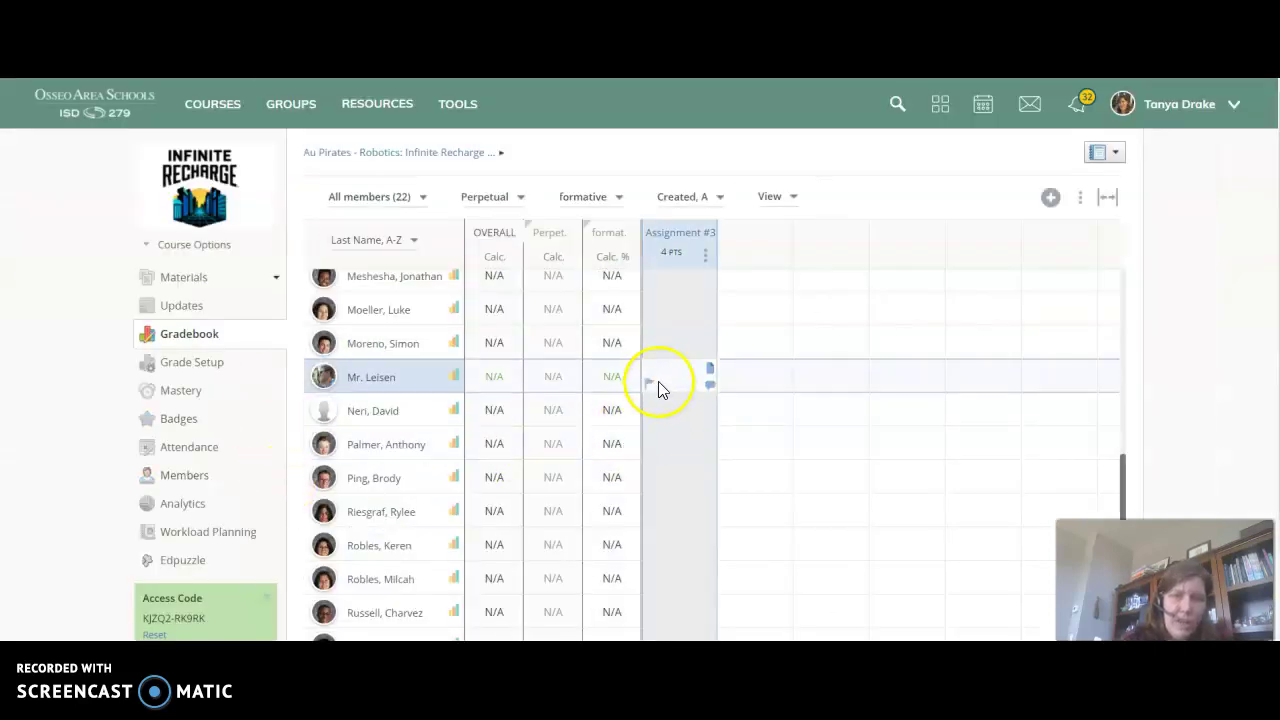
{"action": "left_click", "coordinate": [652, 384]}
{"action": "left_click", "coordinate": [599, 418]}
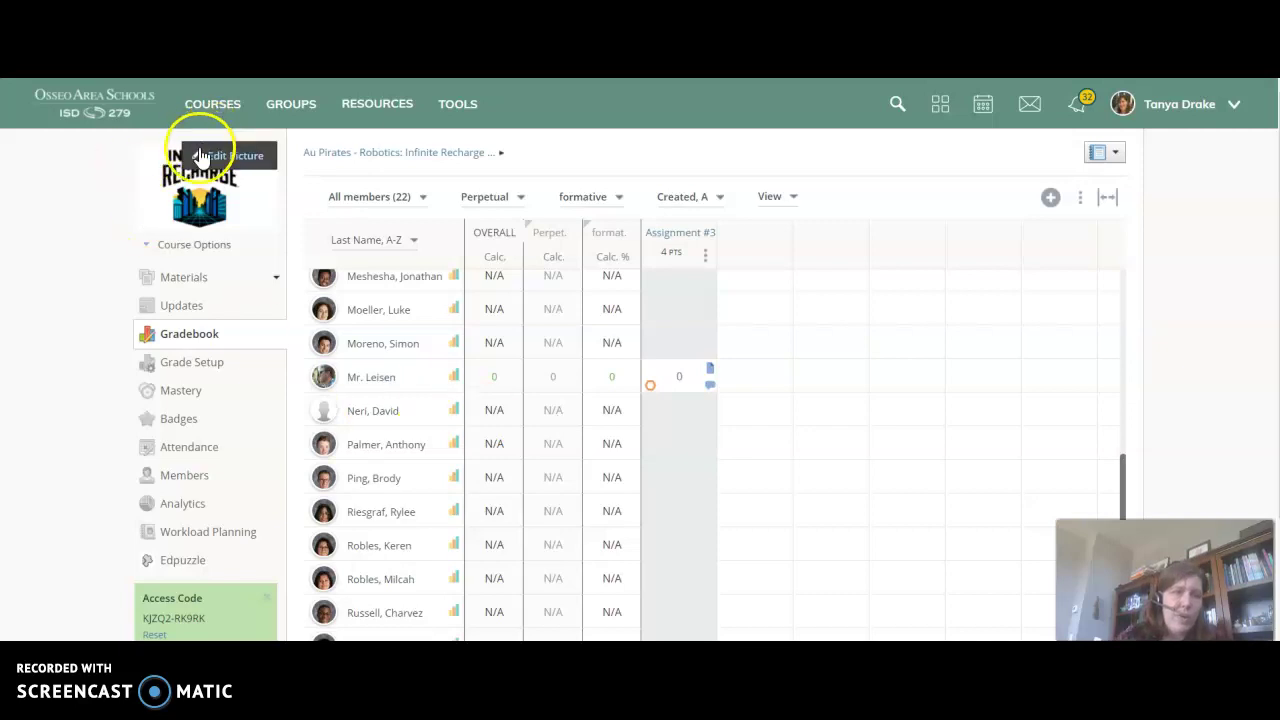
Filter the robotics course gradebook to show only the formative category
{"action": "left_click", "coordinate": [205, 124]}
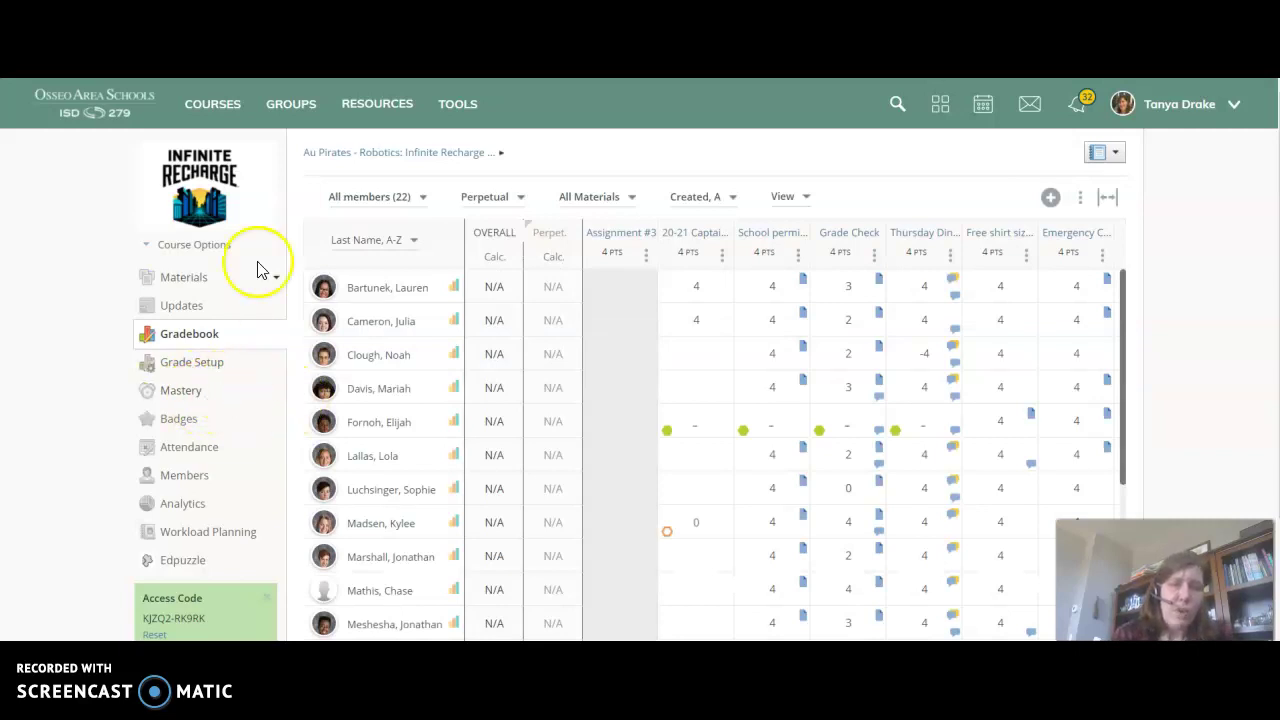
{"action": "left_click", "coordinate": [610, 198]}
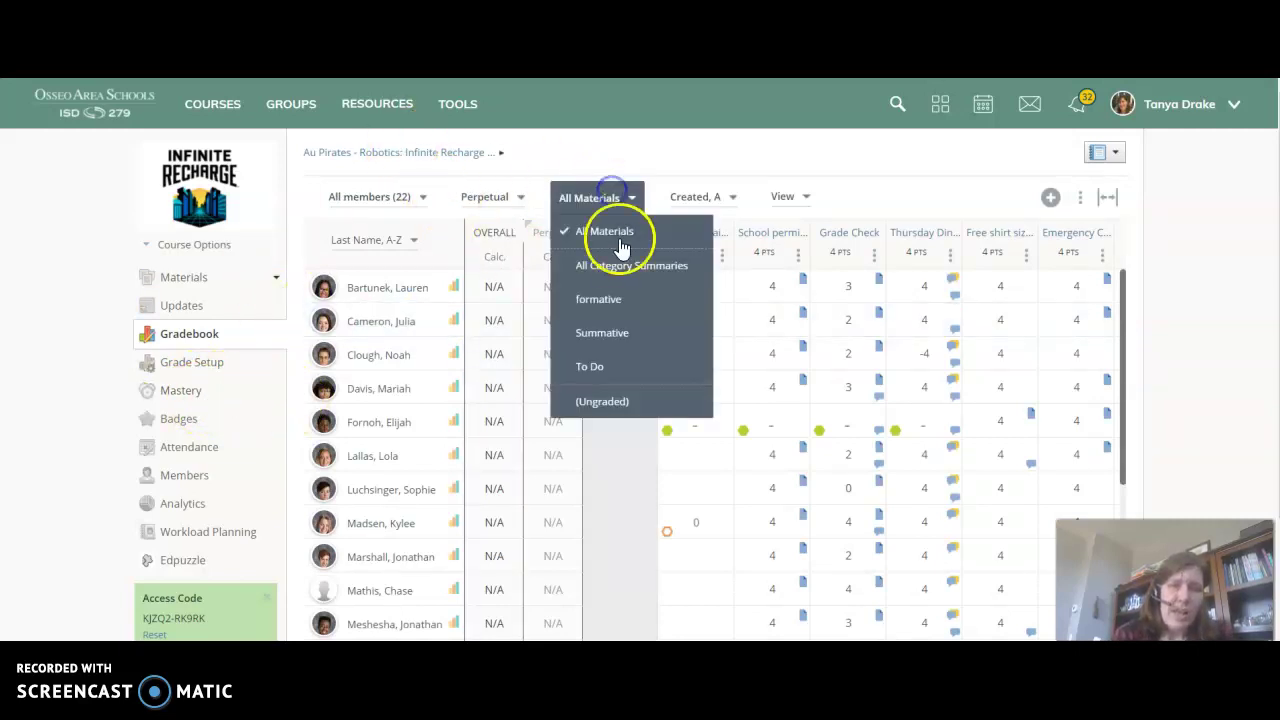
{"action": "left_click", "coordinate": [600, 299]}
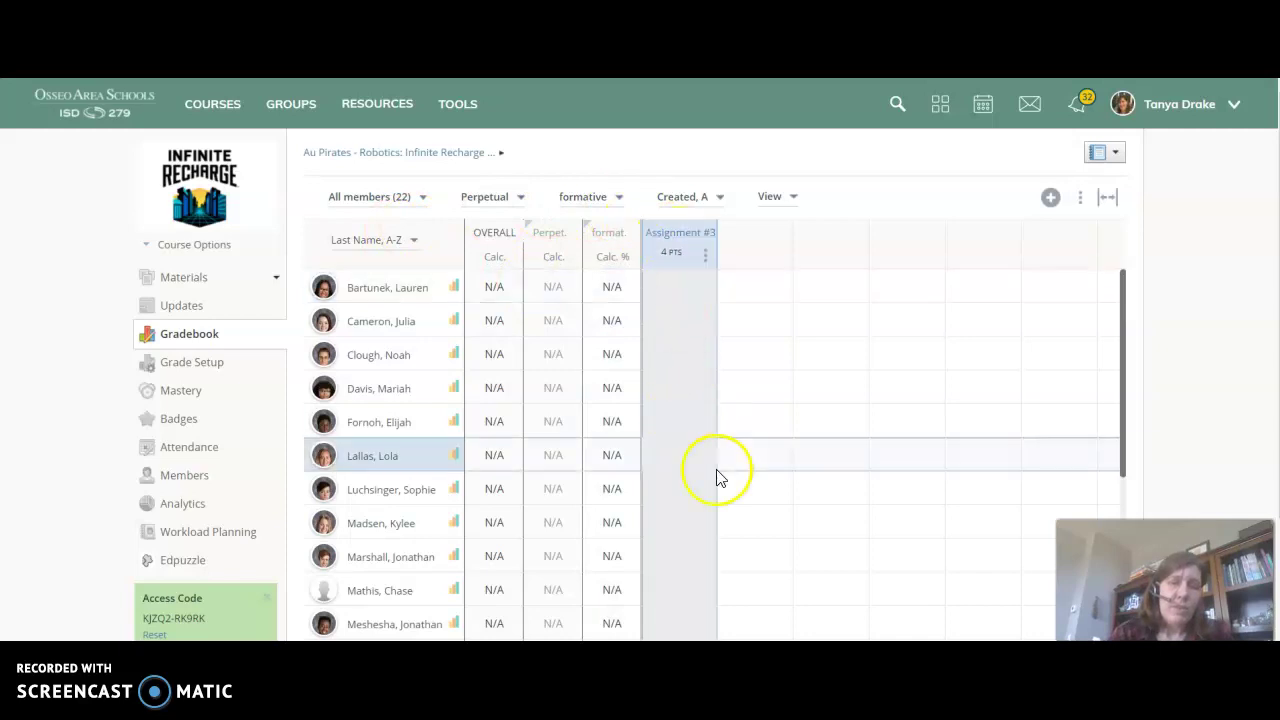
Find the student flagged in Assignment #3 and clear the Missing exception from that grade
{"action": "scroll", "coordinate": [640, 360], "scroll_direction": "down", "scroll_amount": 1}
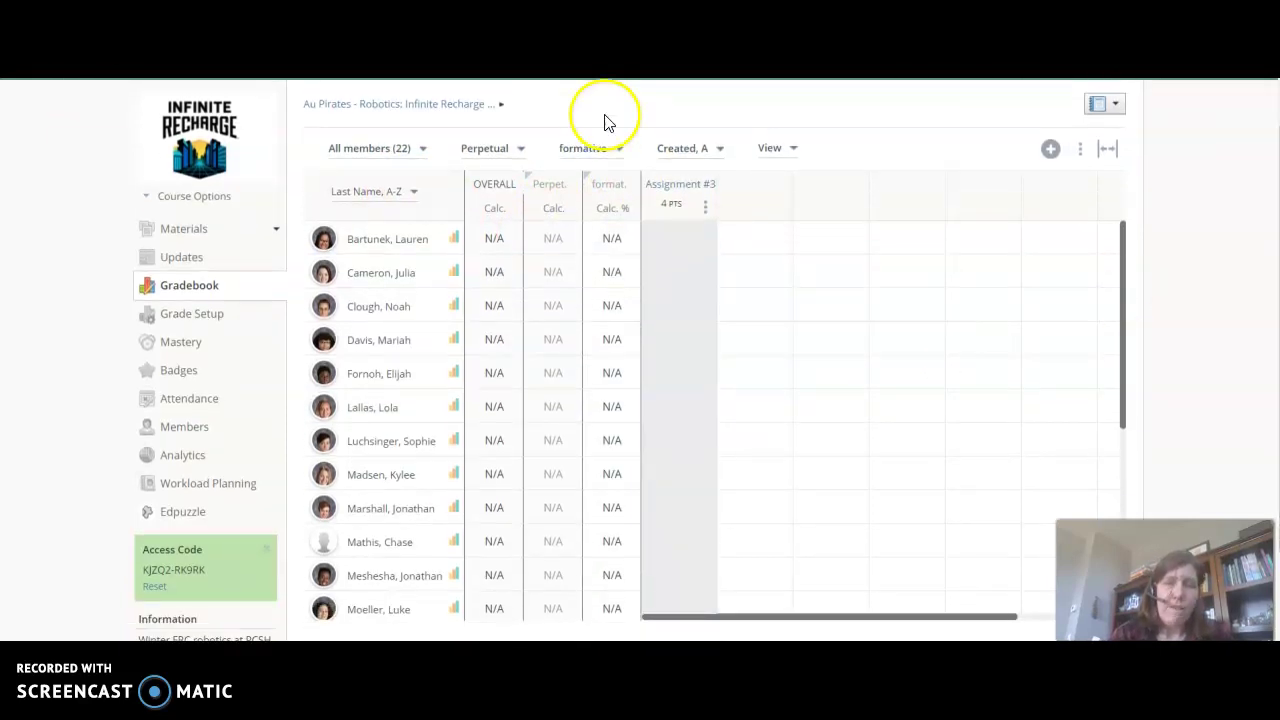
{"action": "scroll", "coordinate": [1094, 486], "scroll_direction": "down", "scroll_amount": 2}
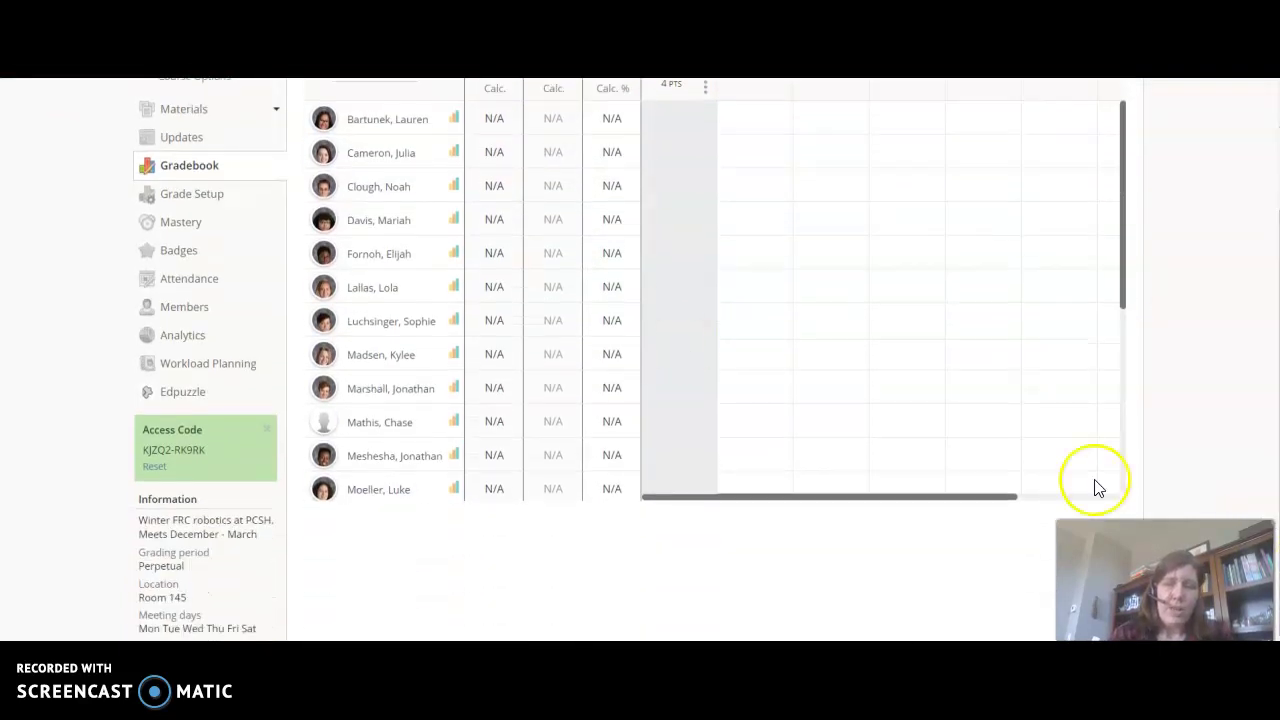
{"action": "left_click", "coordinate": [1127, 258]}
{"action": "left_click_drag", "start_coordinate": [1127, 258], "coordinate": [1103, 420]}
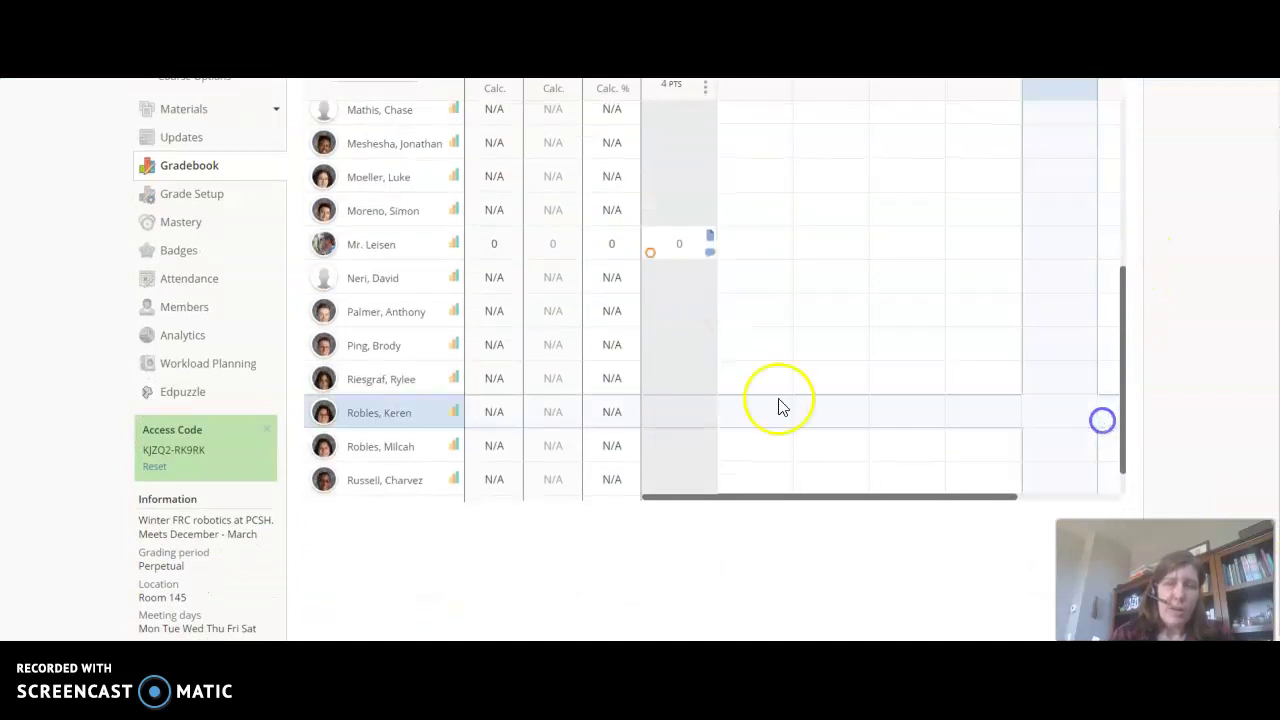
{"action": "left_click", "coordinate": [650, 253]}
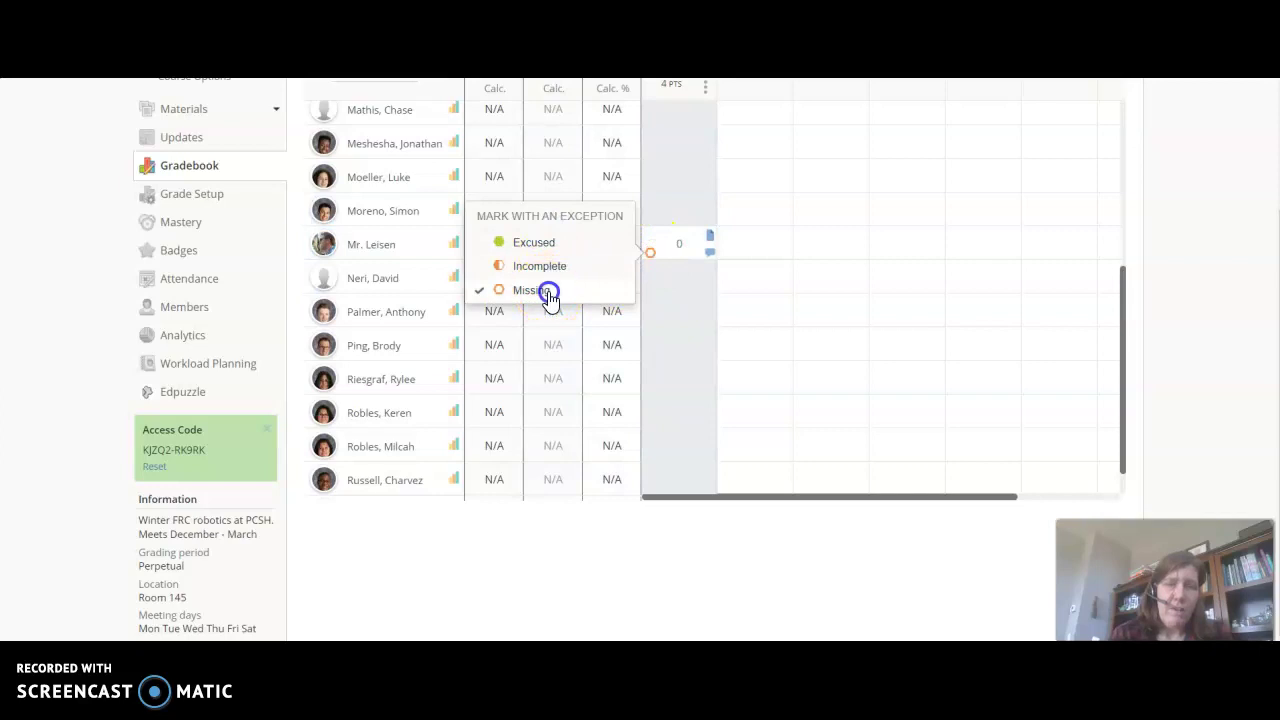
{"action": "left_click", "coordinate": [543, 289]}
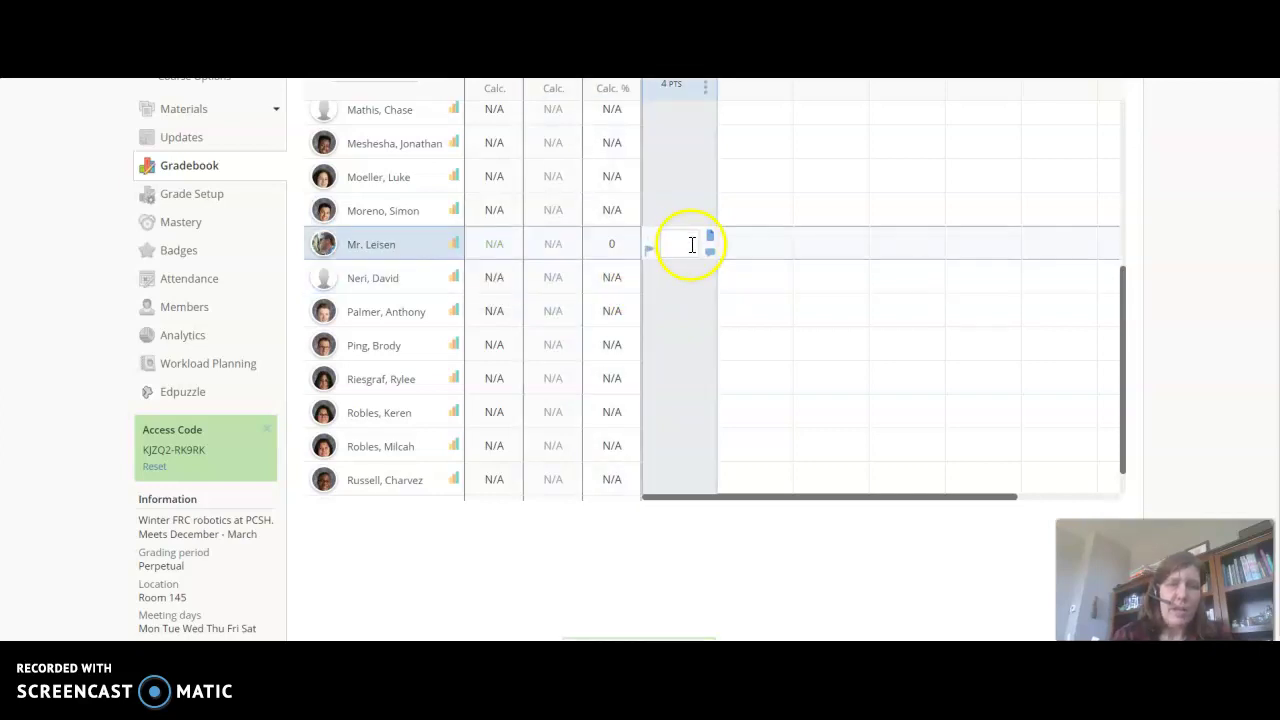
Enter a grade of 4 for the student's Assignment #3
{"action": "type", "text": "4"}
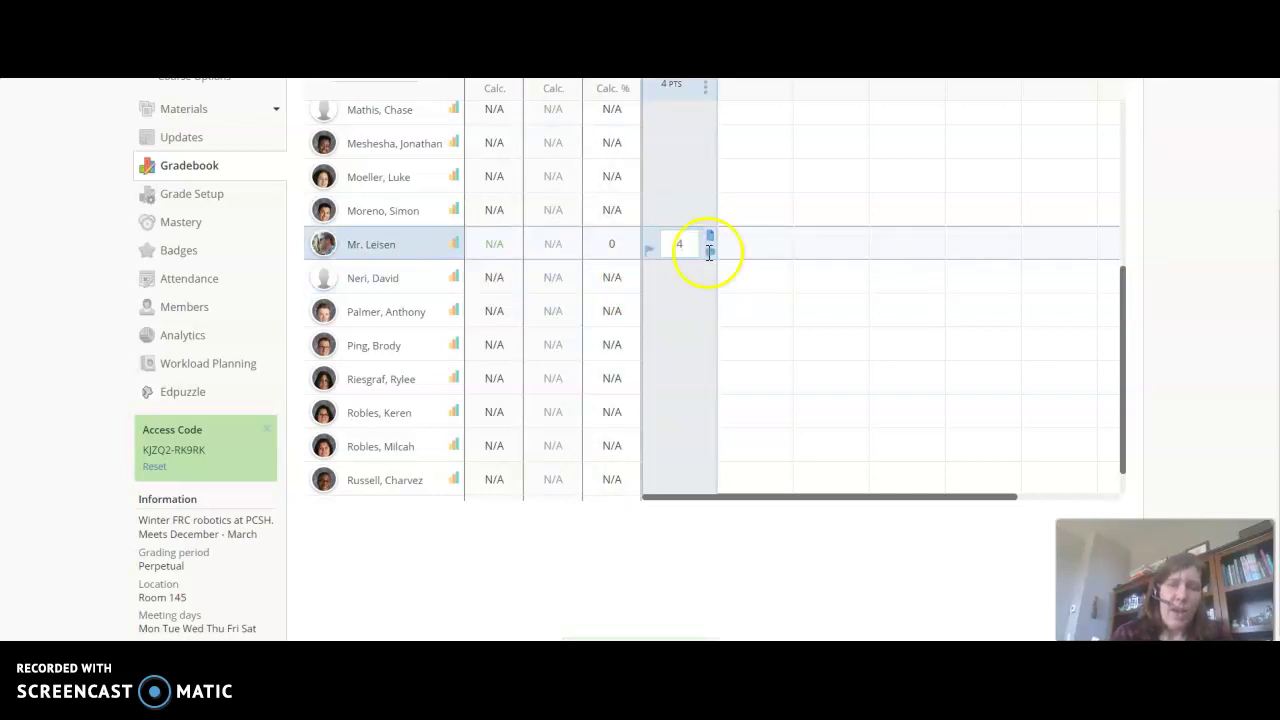
{"action": "left_click", "coordinate": [800, 291]}
{"action": "left_click", "coordinate": [521, 184]}
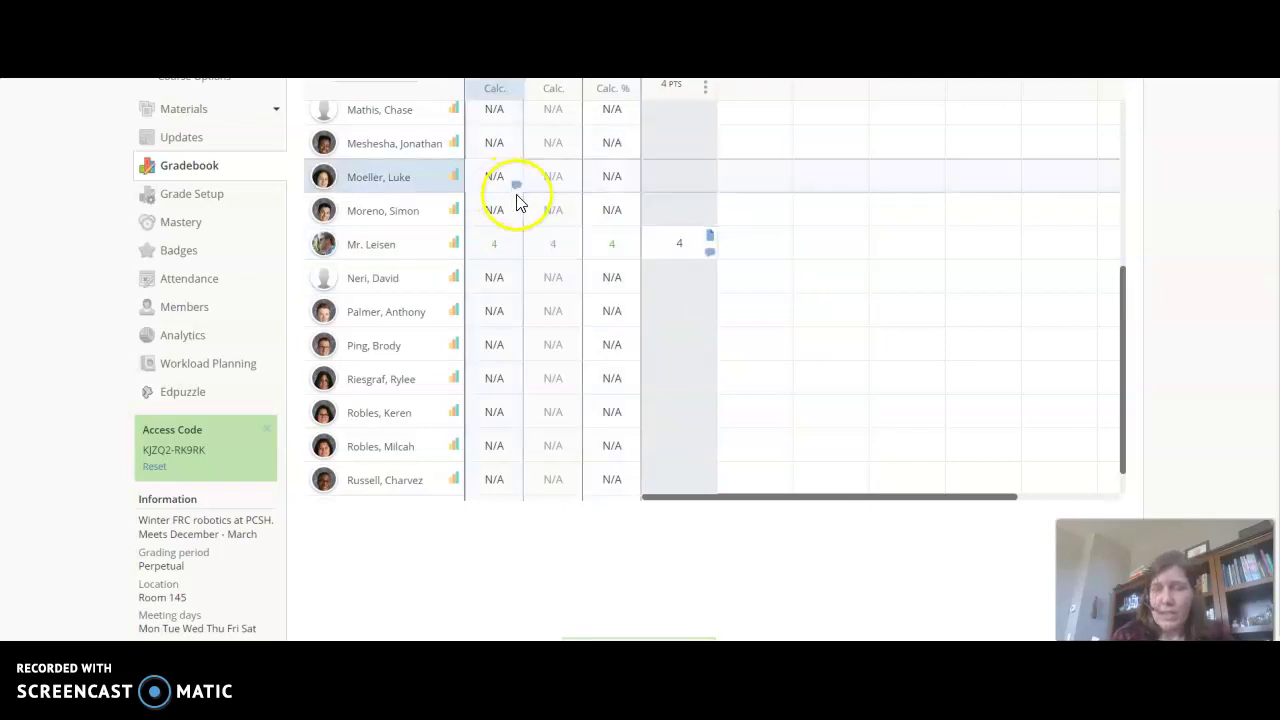
{"action": "left_click", "coordinate": [680, 245]}
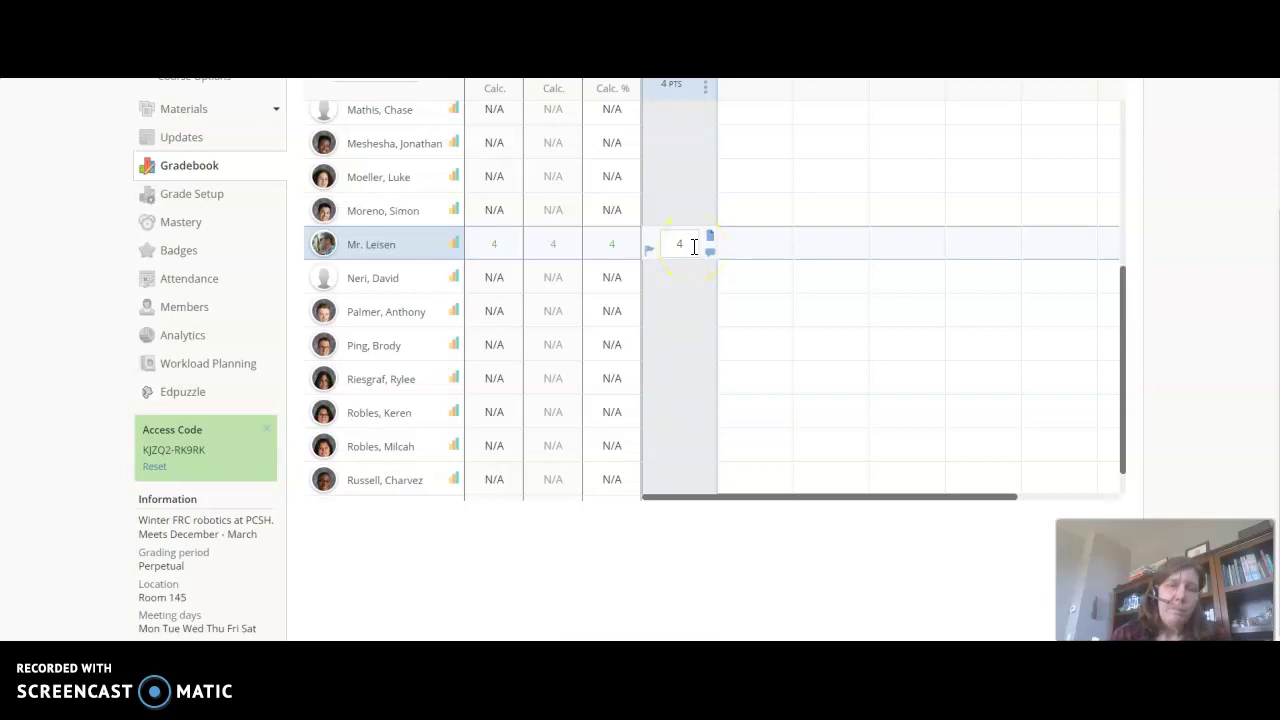
{"action": "left_click", "coordinate": [1023, 351]}
{"action": "scroll", "coordinate": [1270, 360], "scroll_direction": "up", "scroll_amount": 1}
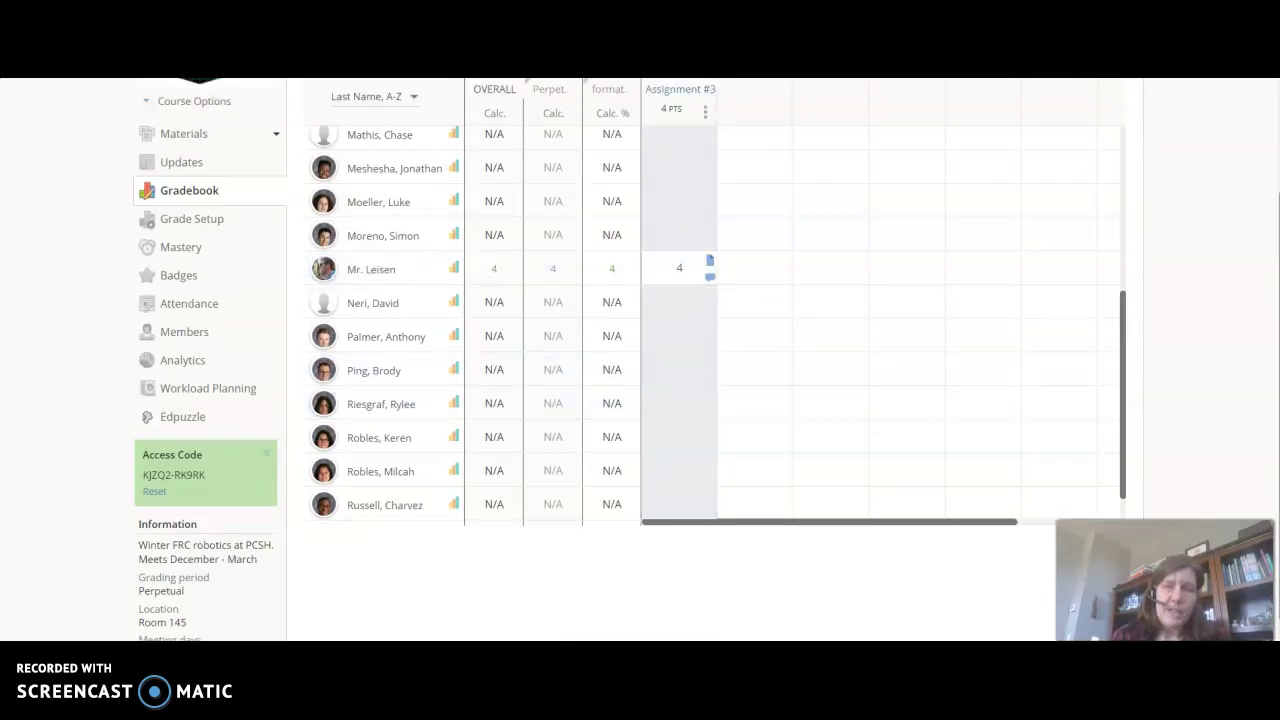
{"action": "scroll", "coordinate": [1270, 360], "scroll_direction": "up", "scroll_amount": 3}
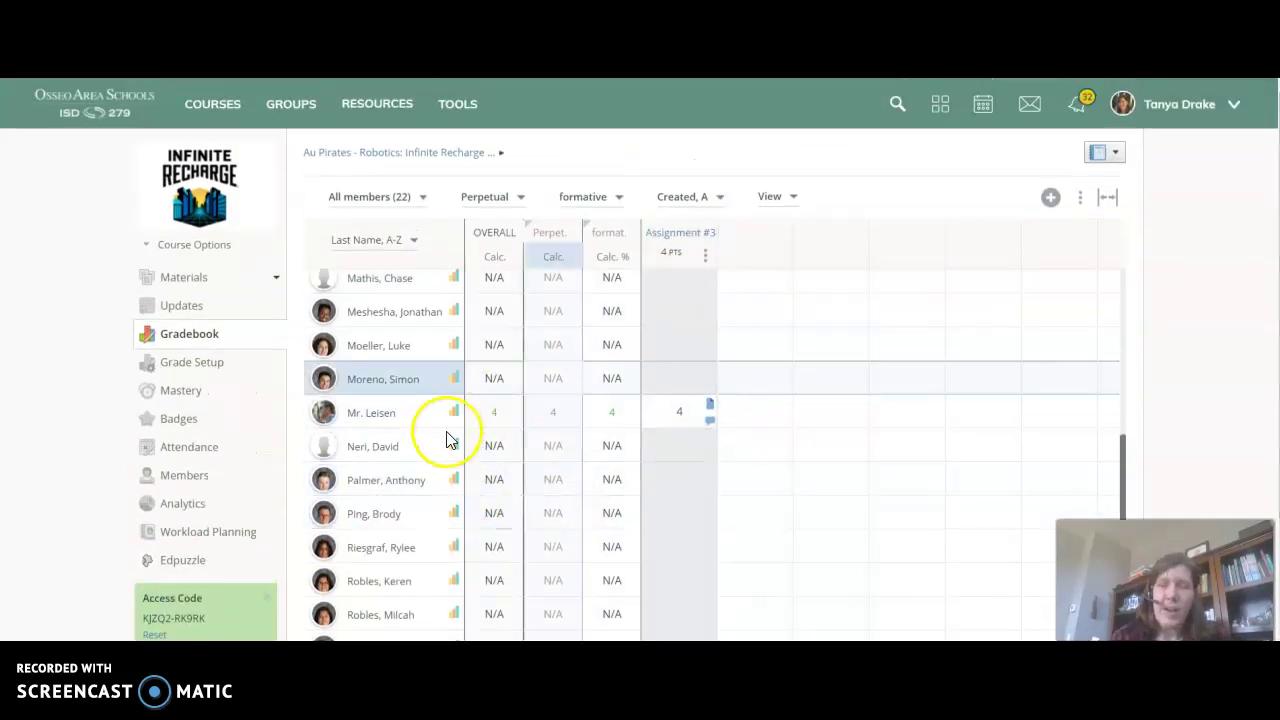